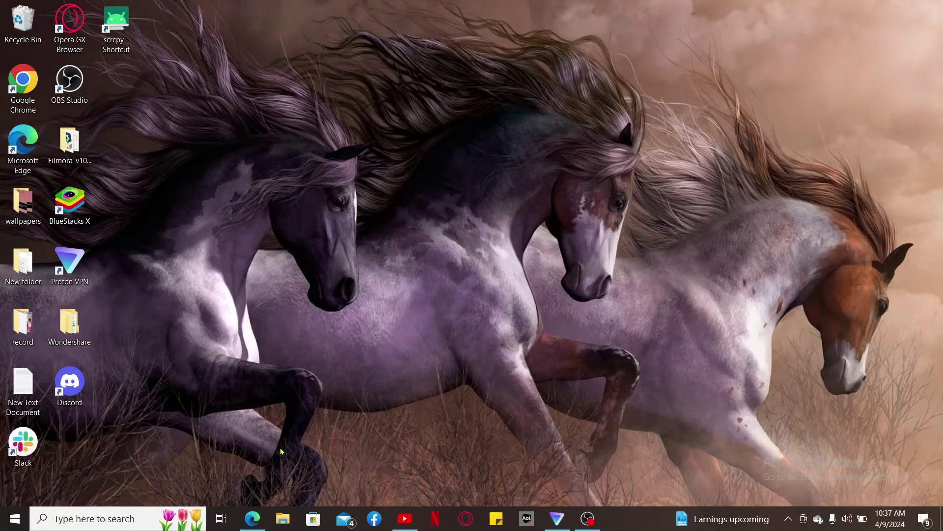
Launch Microsoft Edge and go to squareup.com through the 'sq' address-bar autocomplete.
left_click(252, 519)
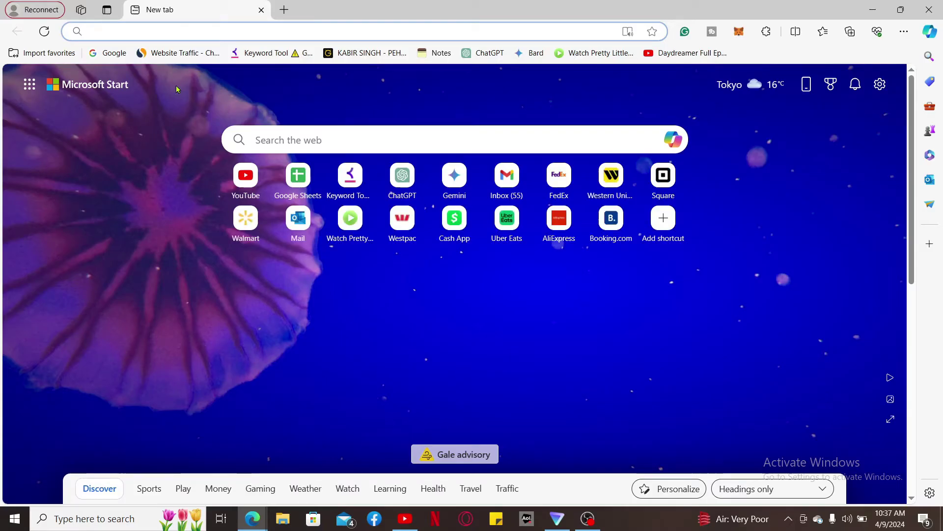
type("squareup.com")
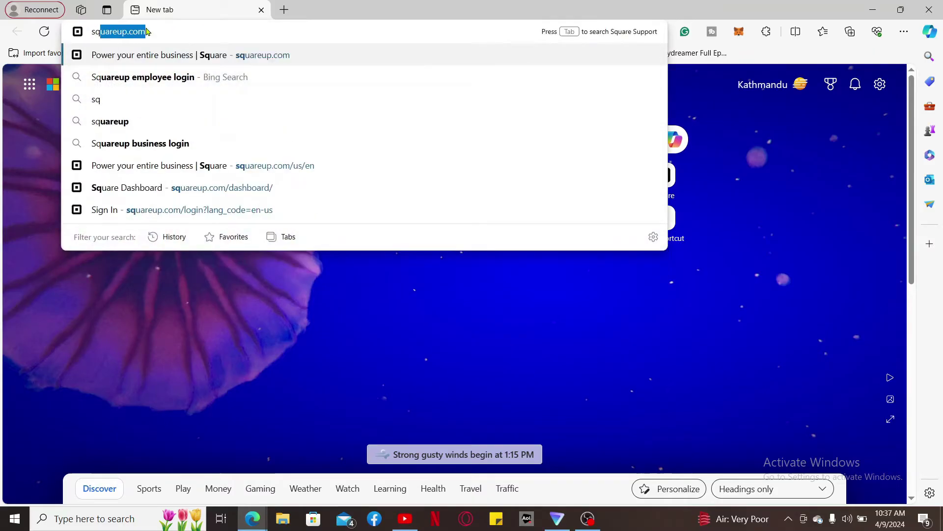
key("Return")
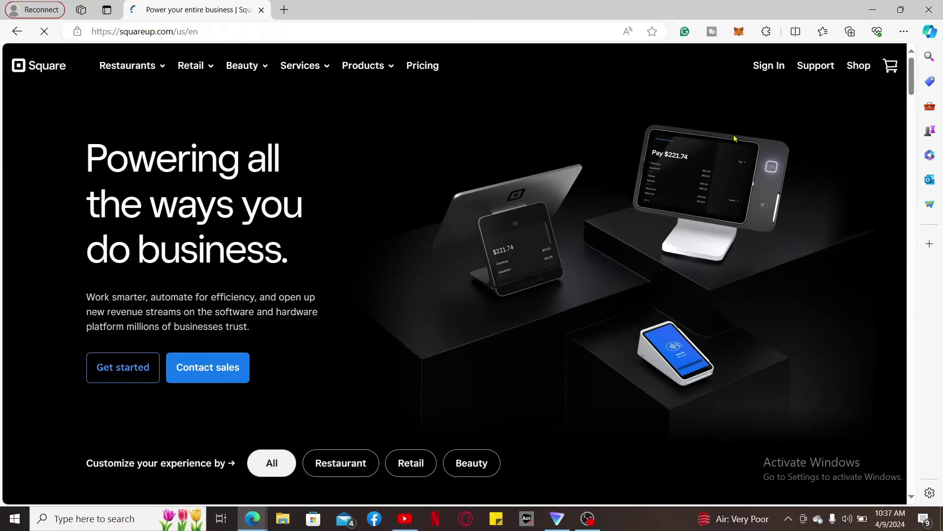
Sign in to the xyz.co Square account and expand the sidebar Settings menu.
left_click(769, 74)
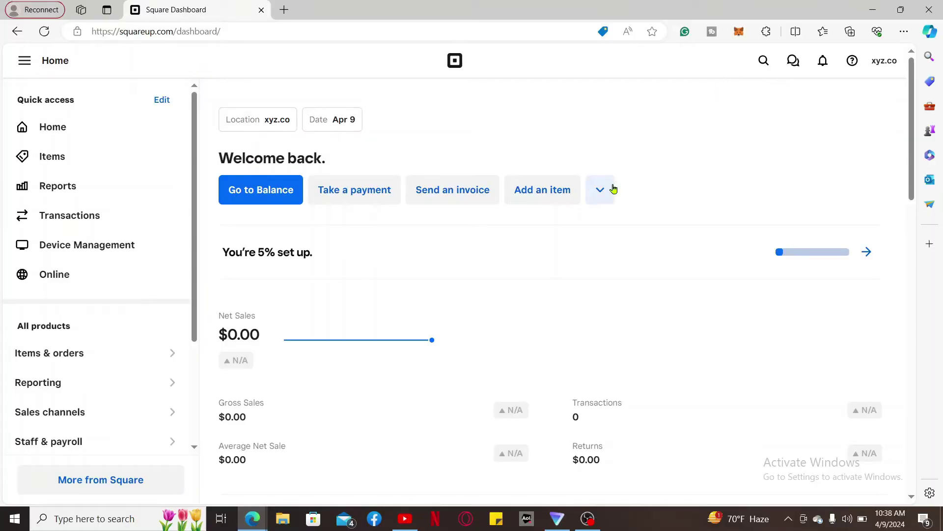
scroll(60, 296, "down", 3)
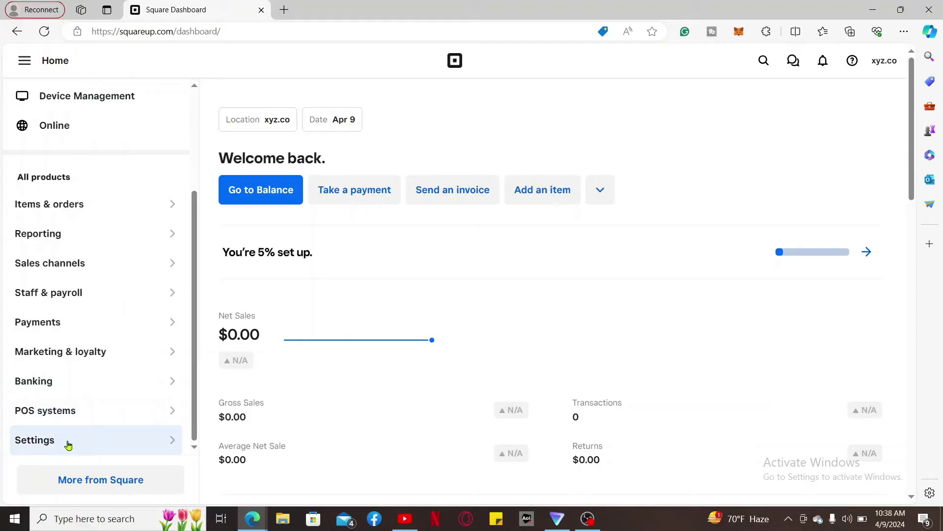
left_click(67, 441)
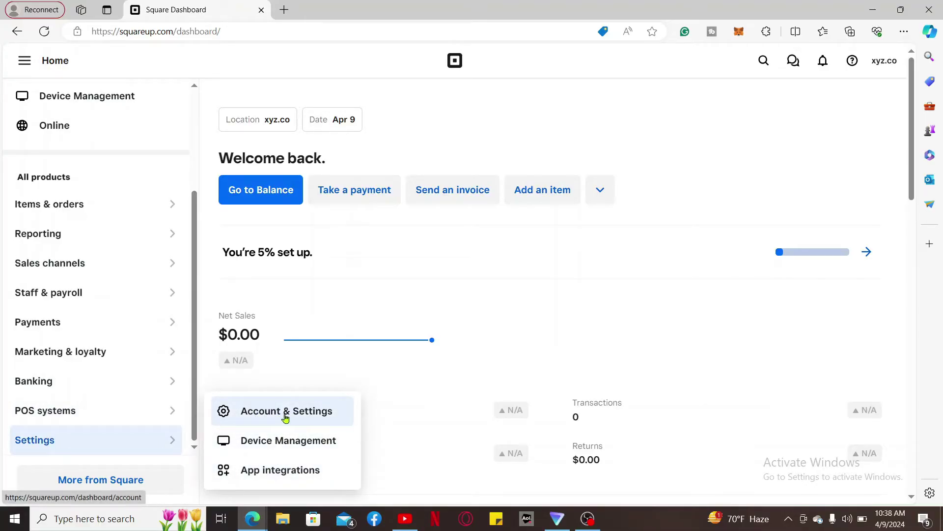
Navigate through Account & Settings and Business information to the Sales taxes page.
left_click(286, 417)
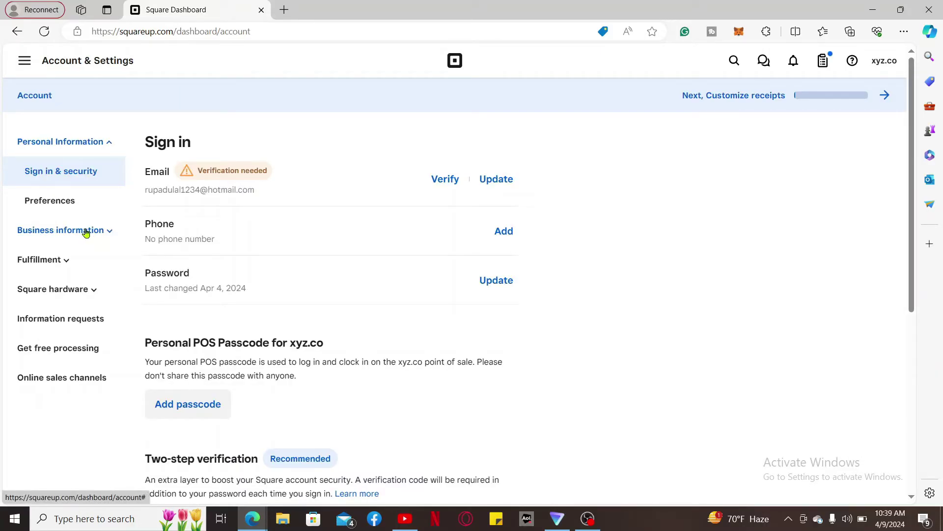
left_click(83, 232)
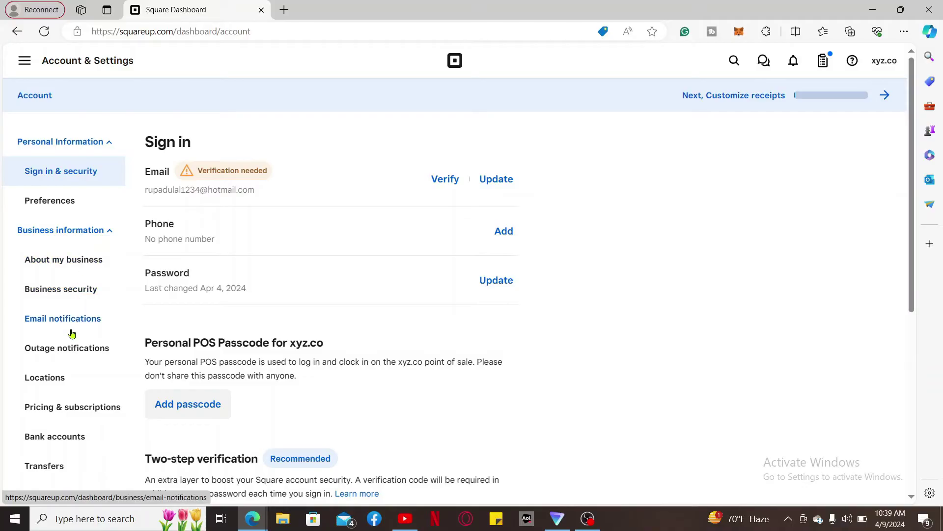
scroll(70, 335, "down", 3)
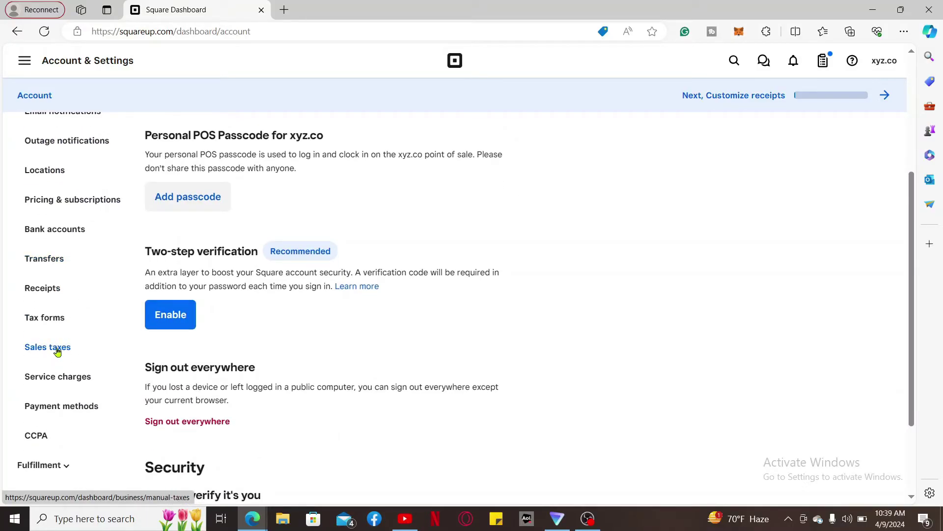
left_click(57, 353)
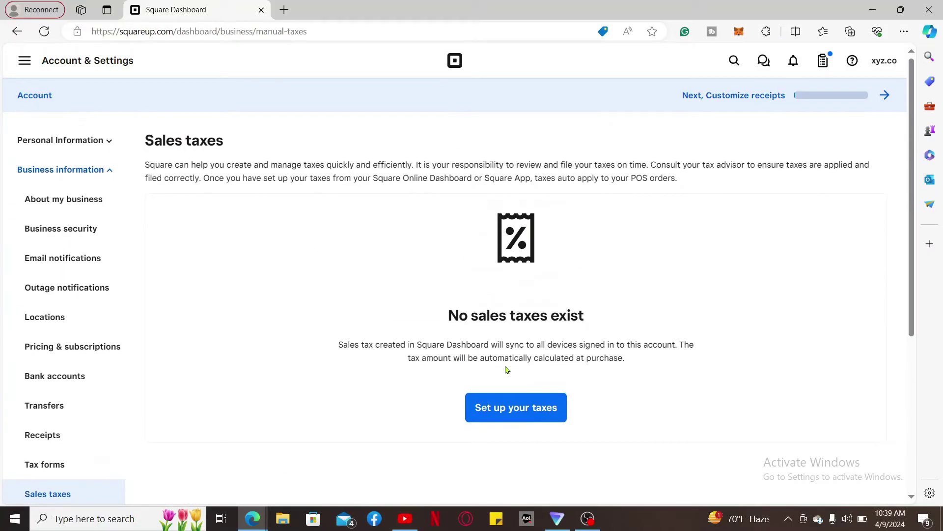
Start tax setup, choosing the same rate for all items and Physical Goods.
left_click(539, 413)
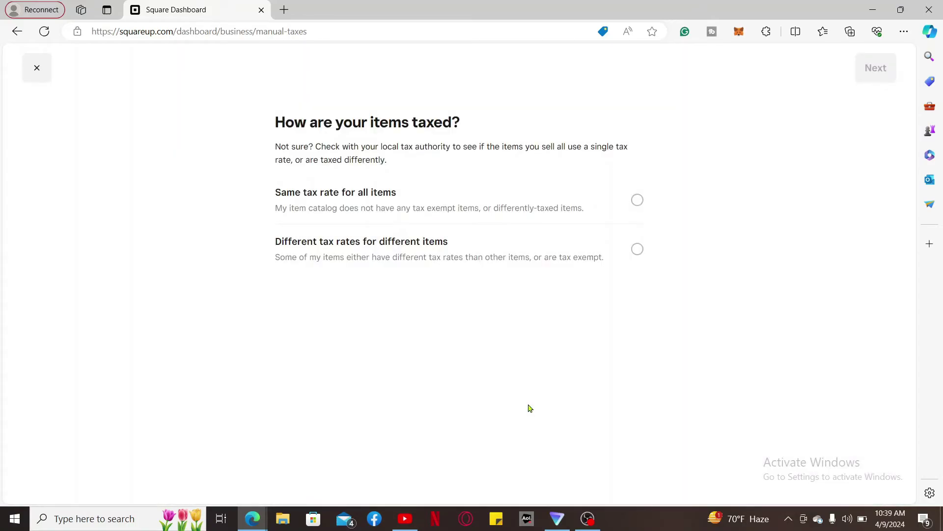
left_click(636, 200)
left_click(877, 69)
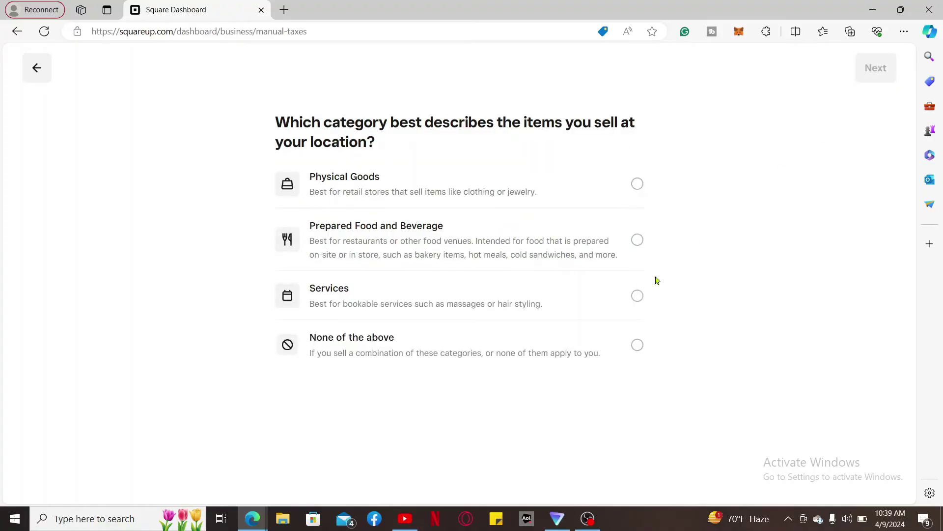
left_click(638, 183)
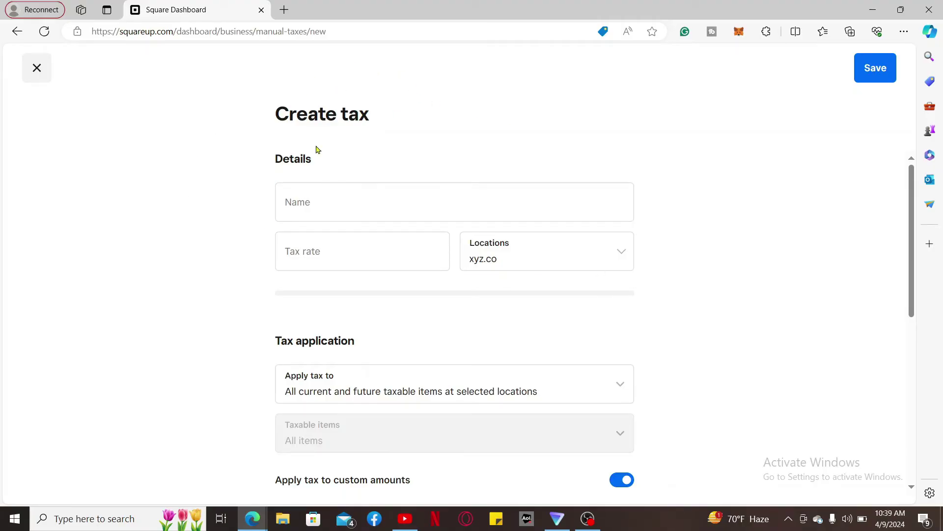
Save a 7% tax for xyz.co, leaving the exemption rule off after toggling it.
left_click(341, 201)
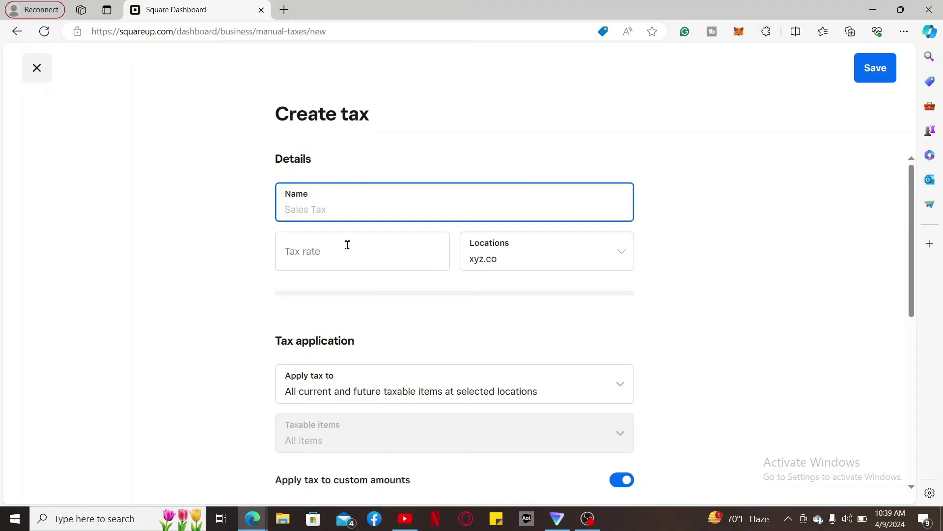
scroll(549, 288, "down", 1)
scroll(546, 326, "down", 2)
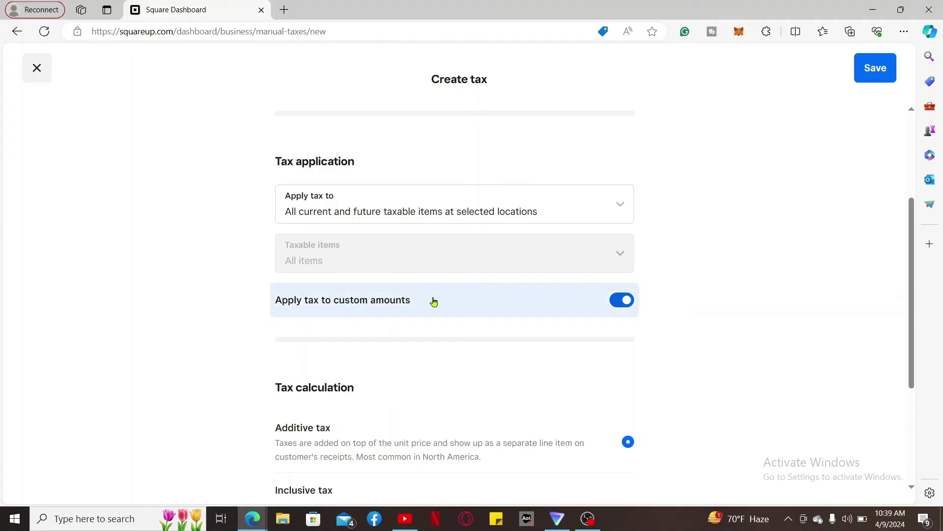
scroll(427, 302, "down", 3)
scroll(477, 281, "down", 1)
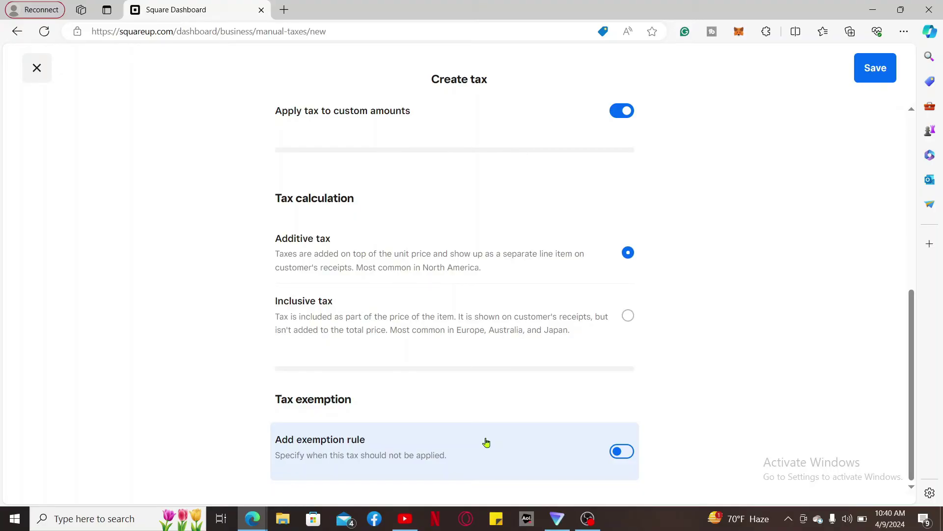
left_click(621, 452)
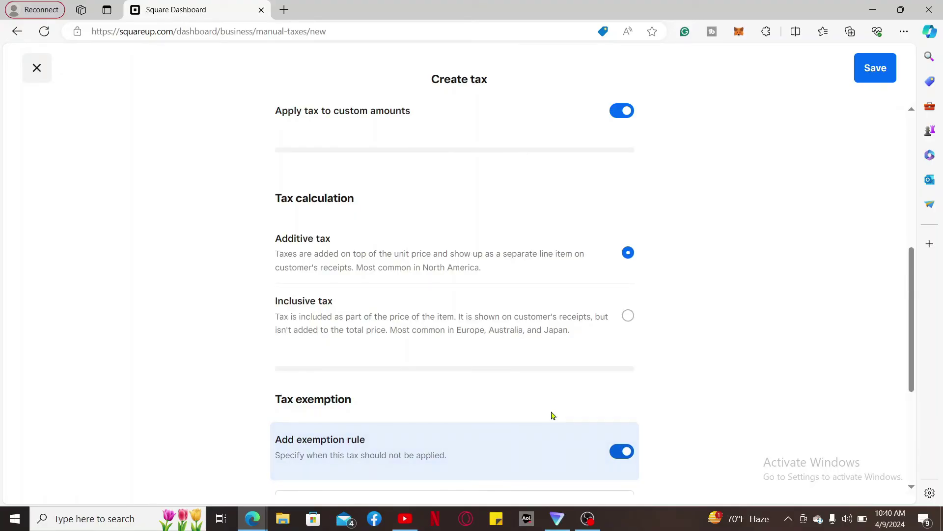
scroll(461, 391, "down", 2)
left_click(462, 391)
scroll(461, 391, "down", 1)
scroll(575, 398, "up", 4)
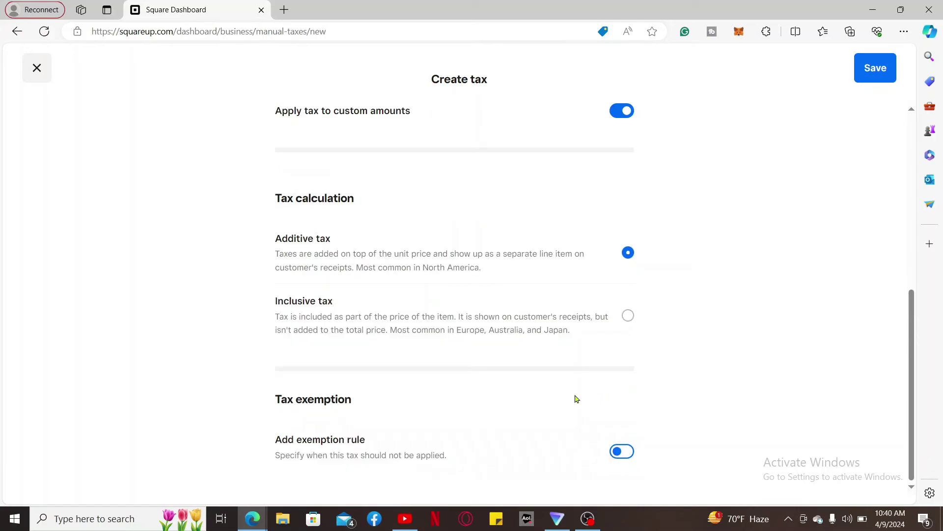
scroll(565, 402, "up", 1)
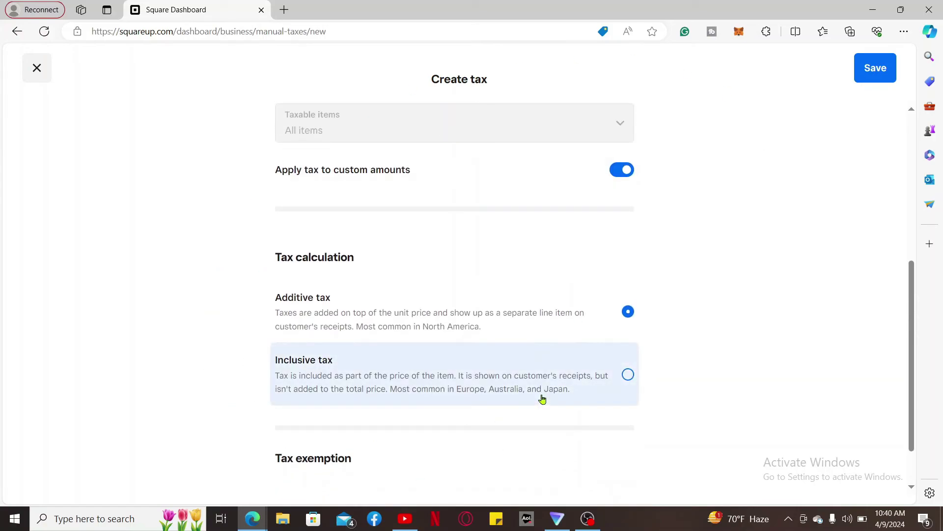
left_click(875, 68)
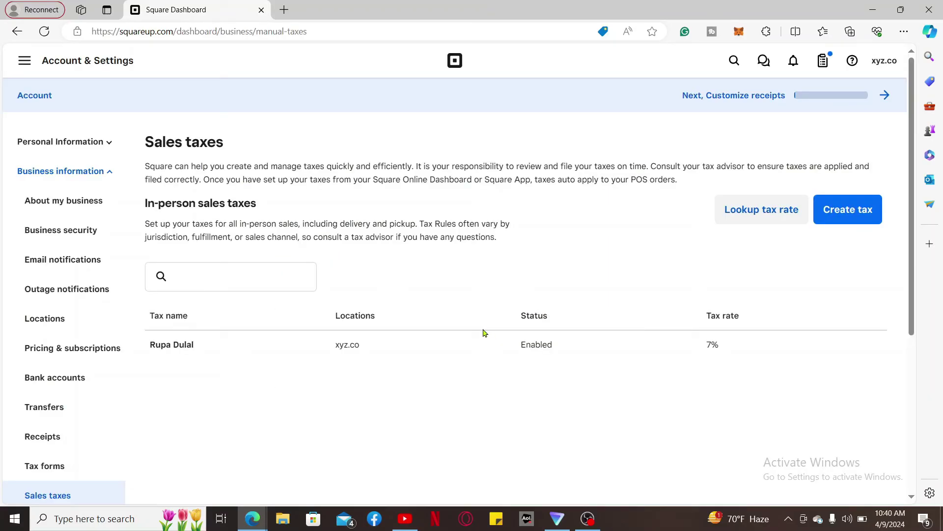
left_click(869, 10)
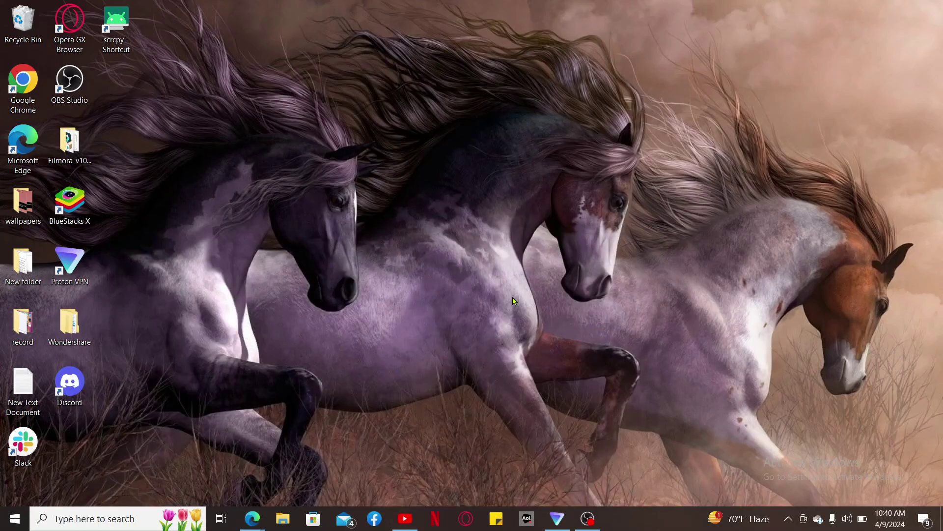